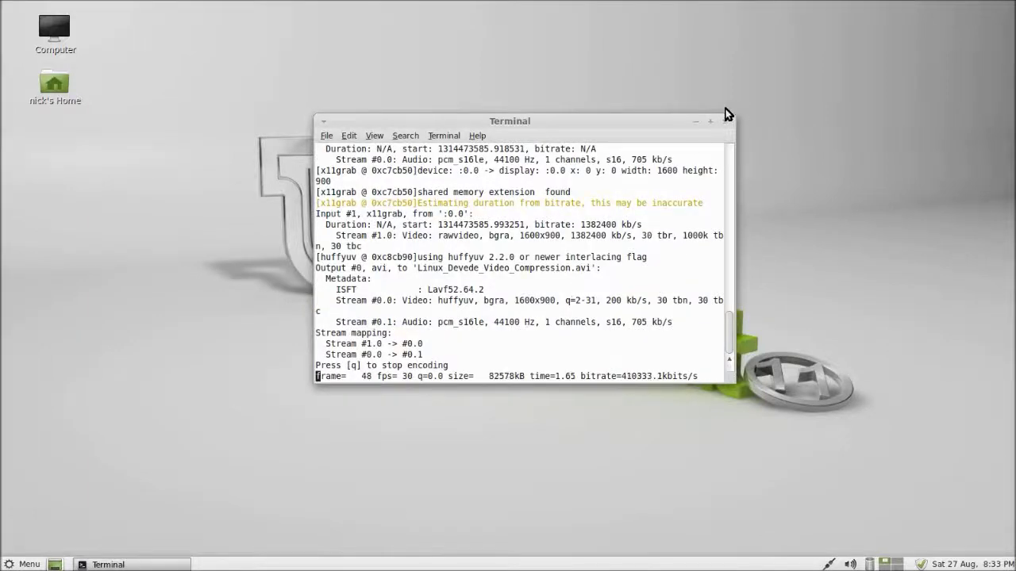
Step: Minimize the recording terminal and open a new Terminal window near the screen centre
{"action": "left_click", "coordinate": [695, 121]}
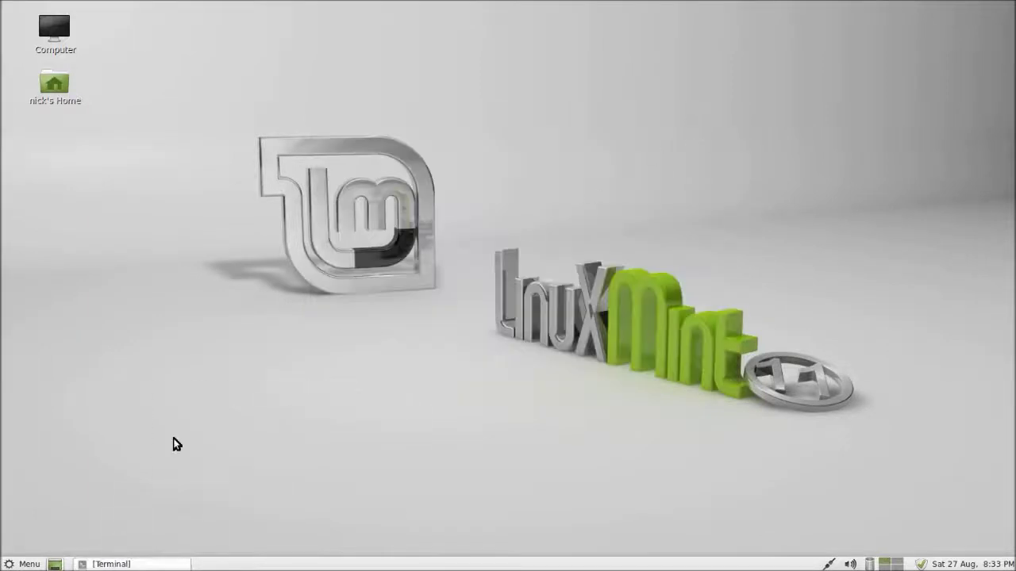
{"action": "left_click", "coordinate": [28, 565]}
{"action": "left_click", "coordinate": [75, 487]}
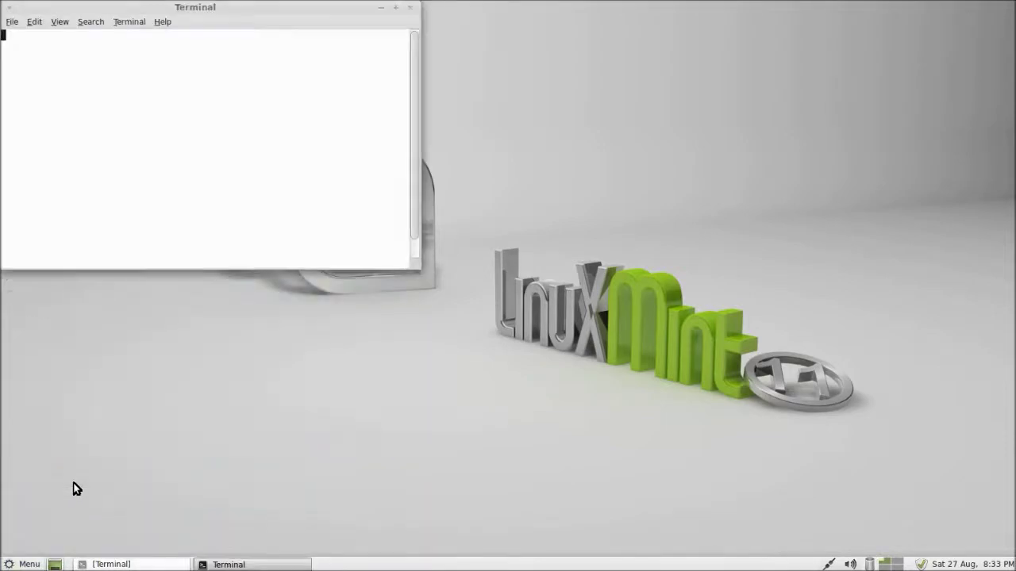
{"action": "left_click_drag", "start_coordinate": [199, 12], "coordinate": [480, 136]}
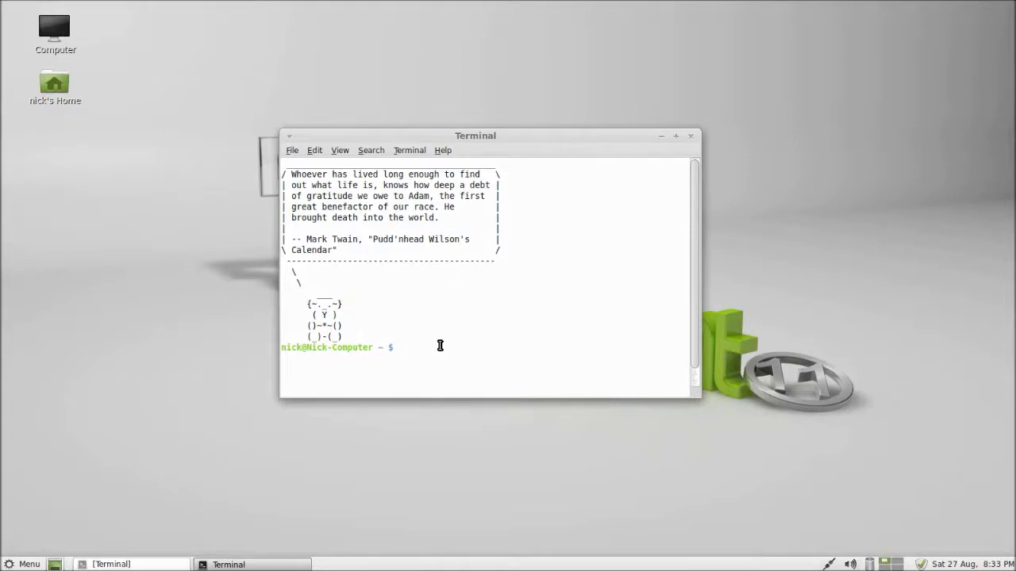
Step: Run 'sudo apt-get install devede' and enter the sudo password to install it
{"action": "type", "text": "sudo apt-get install devede"}
{"action": "key", "text": "Return"}
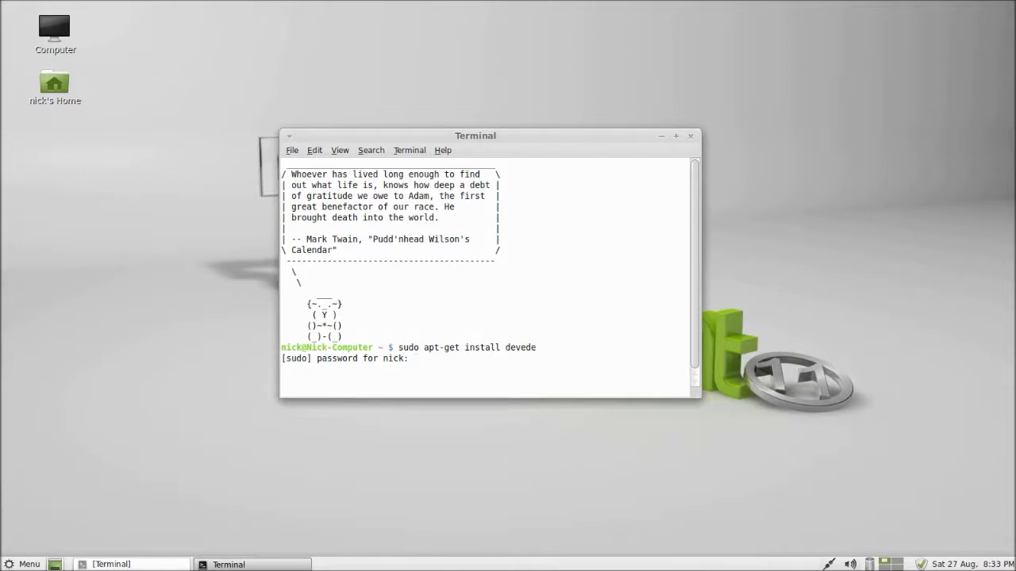
{"action": "key", "text": "Return"}
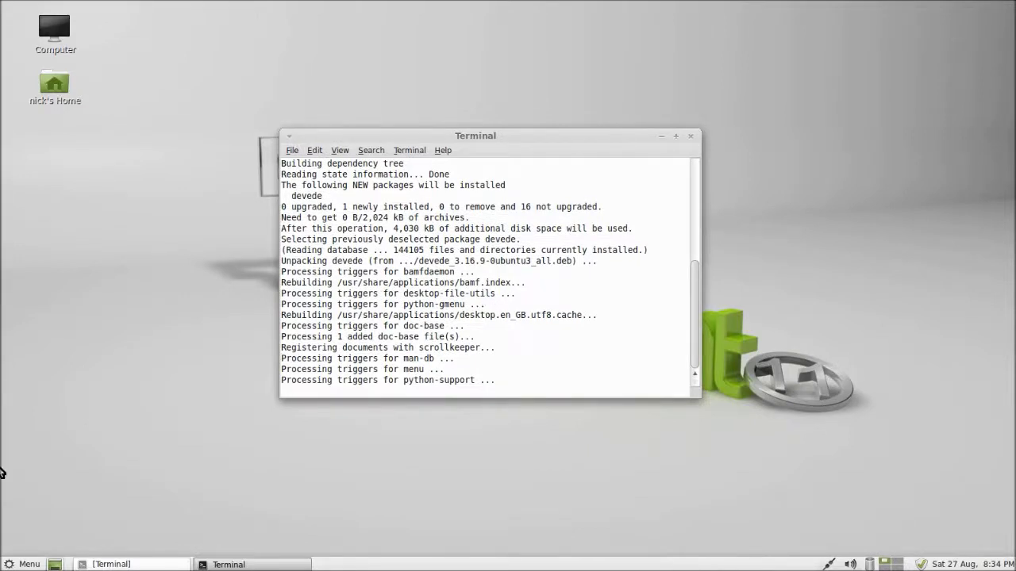
Step: Open a second Terminal window and shift it slightly left
{"action": "left_click", "coordinate": [16, 564]}
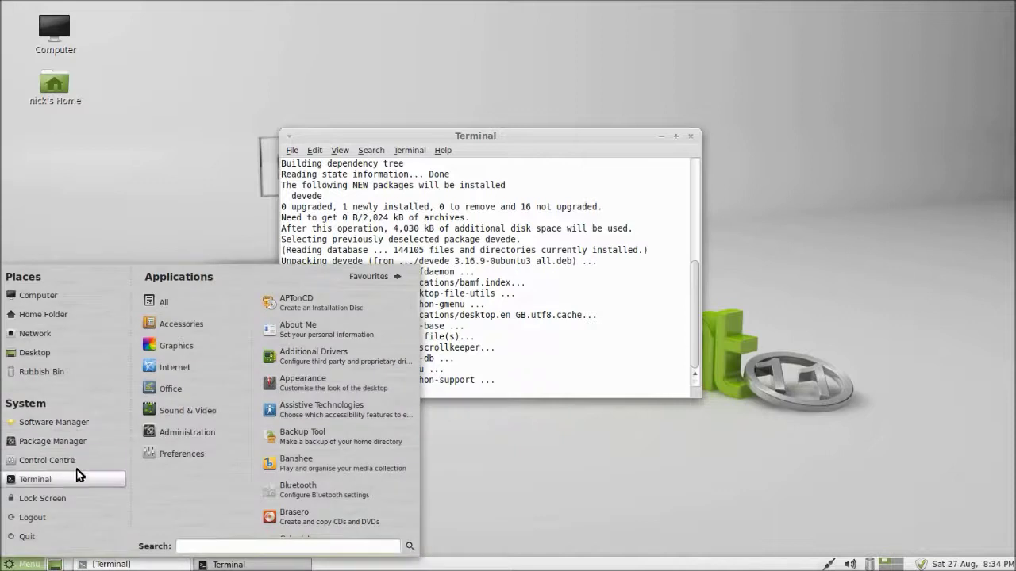
{"action": "left_click", "coordinate": [79, 477]}
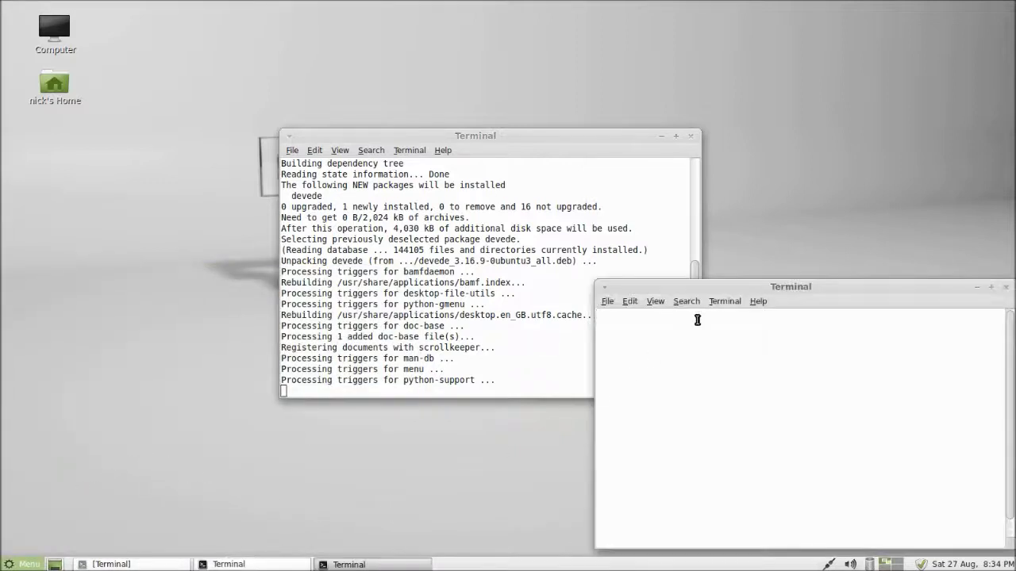
{"action": "left_click_drag", "start_coordinate": [692, 287], "coordinate": [632, 263]}
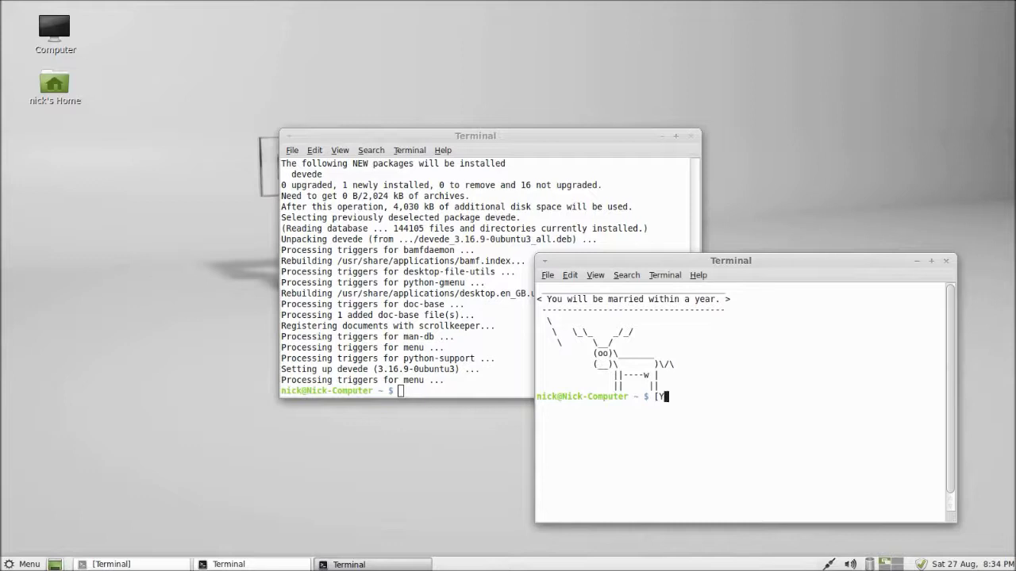
Step: Enter '/n?]', 'y' and 'n' as commands in the second terminal
{"action": "type", "text": "/n?]"}
{"action": "key", "text": "Return"}
{"action": "type", "text": "y"}
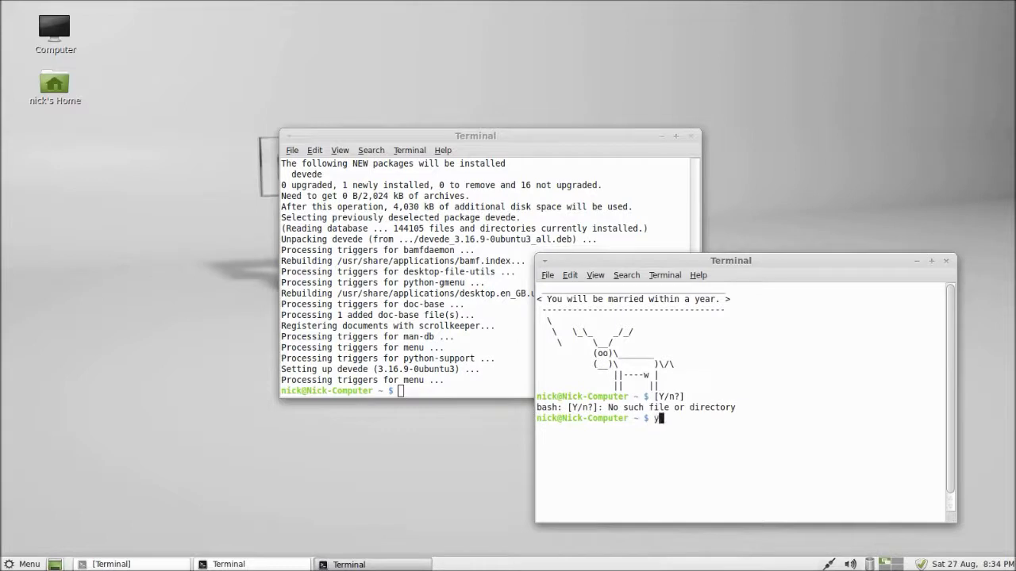
{"action": "key", "text": "Return"}
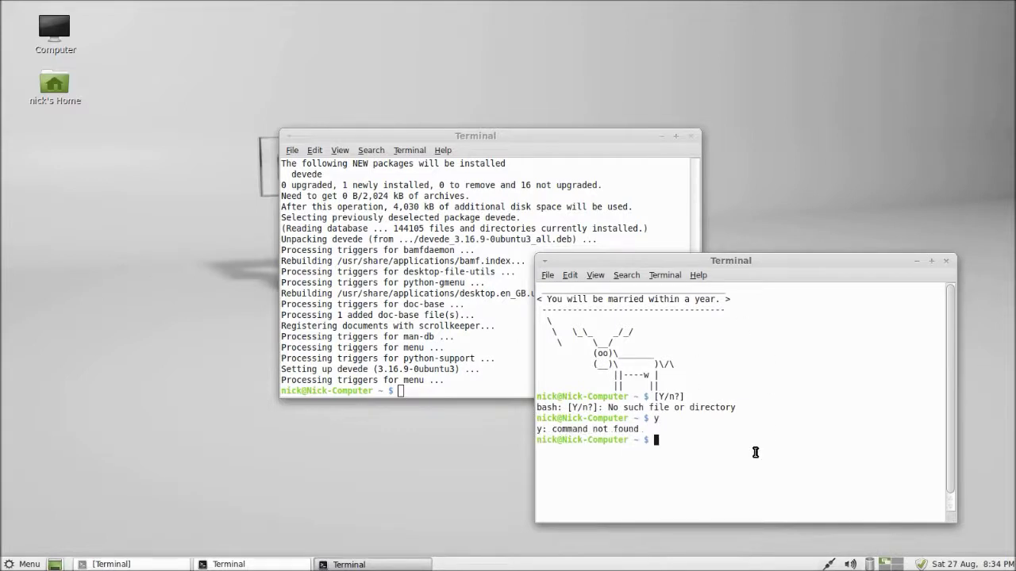
{"action": "type", "text": "n"}
{"action": "key", "text": "Return"}
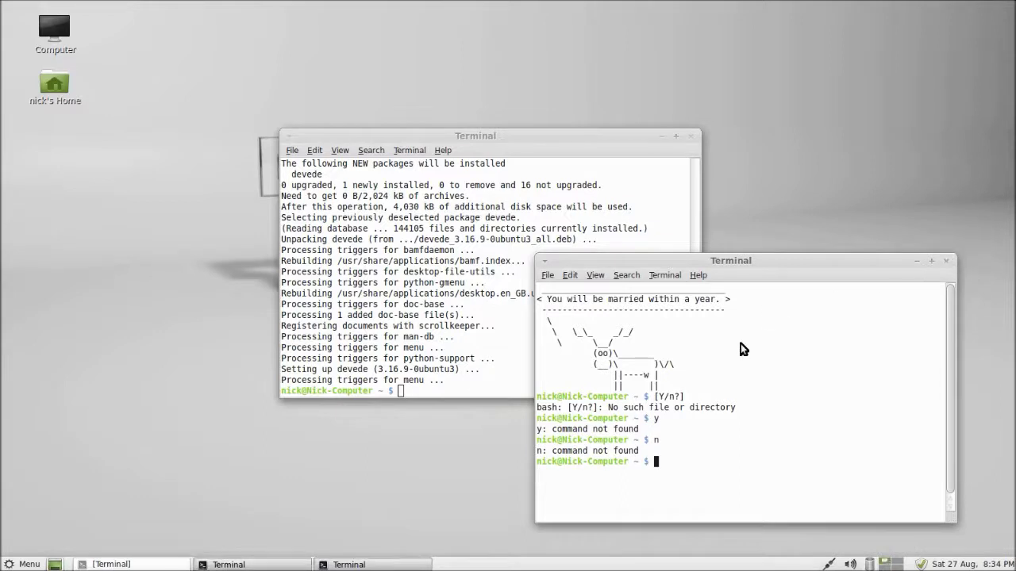
Step: Close the terminals and launch DeVeDe by searching 'dev' in the applications menu
{"action": "left_click", "coordinate": [690, 143]}
{"action": "left_click", "coordinate": [691, 139]}
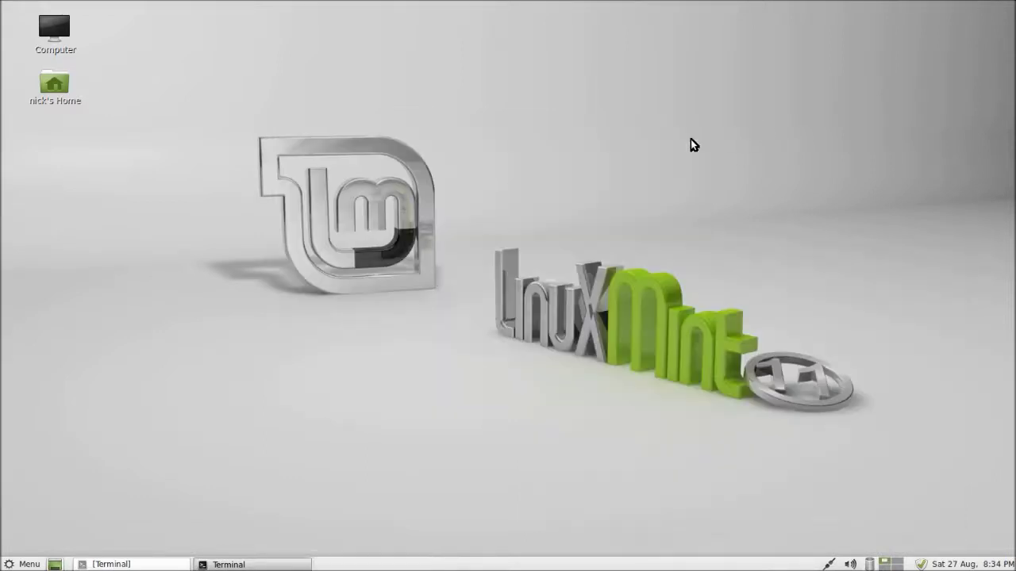
{"action": "left_click", "coordinate": [38, 564]}
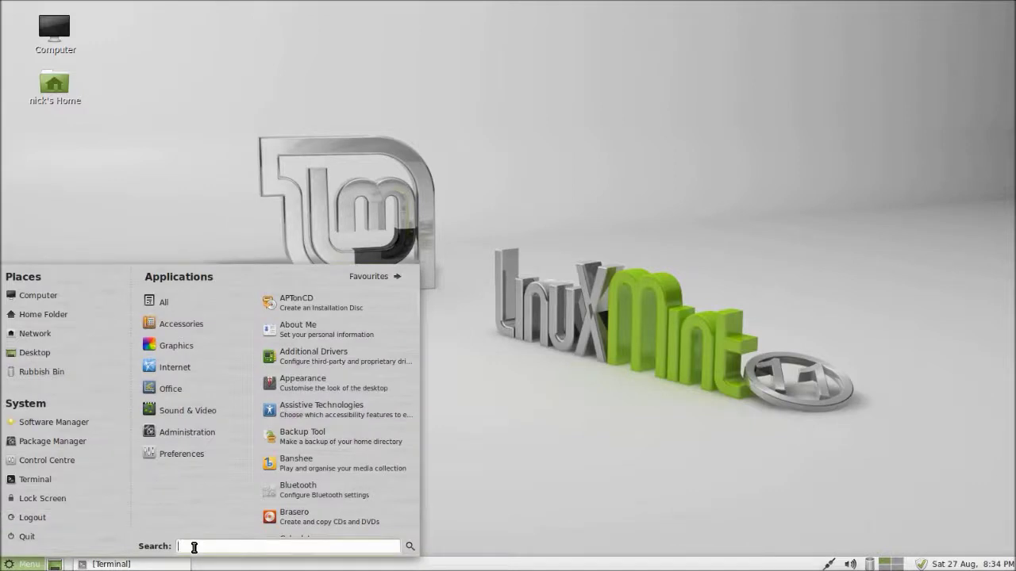
{"action": "type", "text": "dev"}
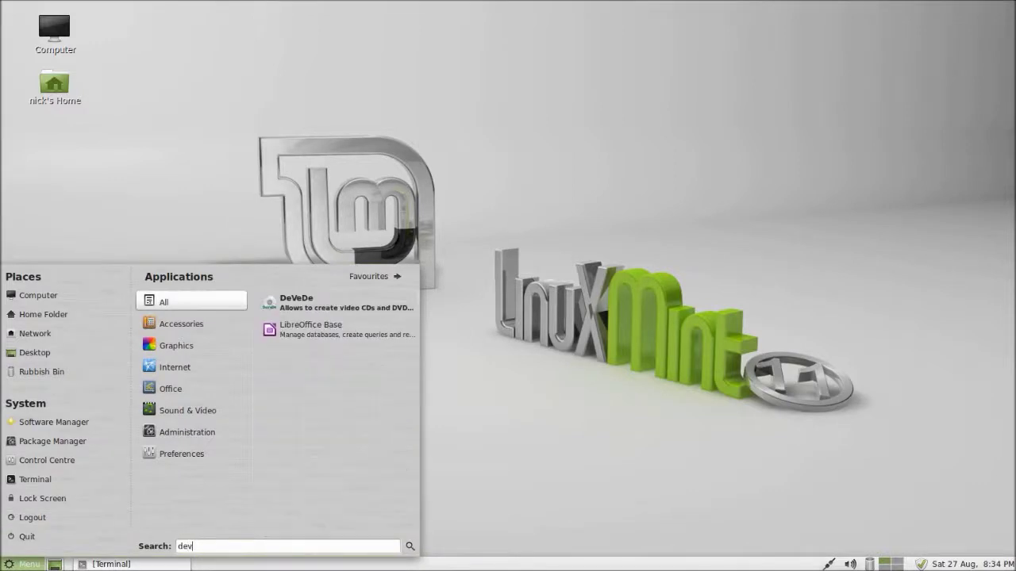
{"action": "left_click", "coordinate": [271, 302]}
Step: Move the disc type window up-left and choose the DivX / MPEG-4 disc type
{"action": "key", "text": "super"}
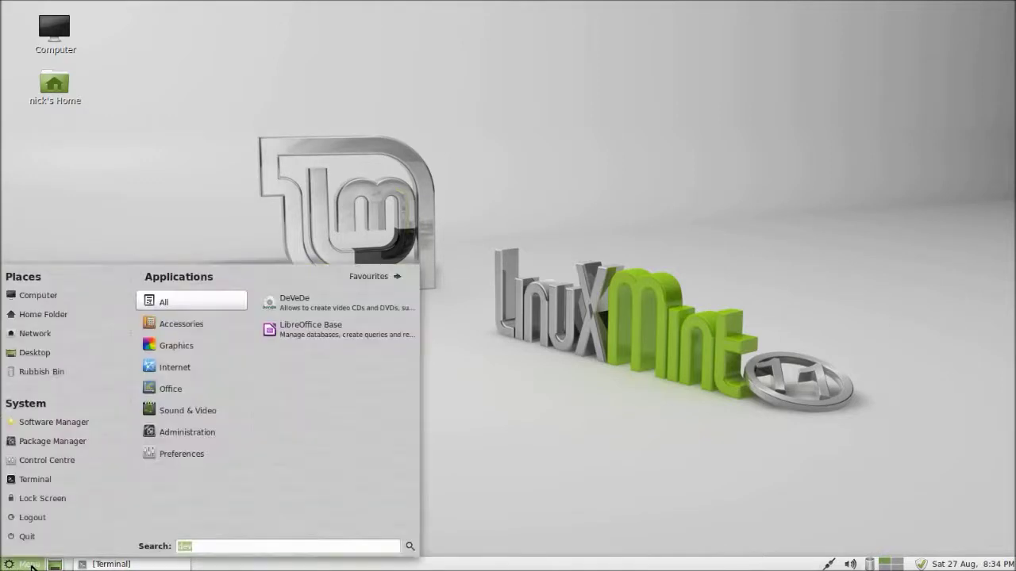
{"action": "key", "text": "BackSpace"}
{"action": "scroll", "coordinate": [406, 487], "scroll_direction": "down", "scroll_amount": 1}
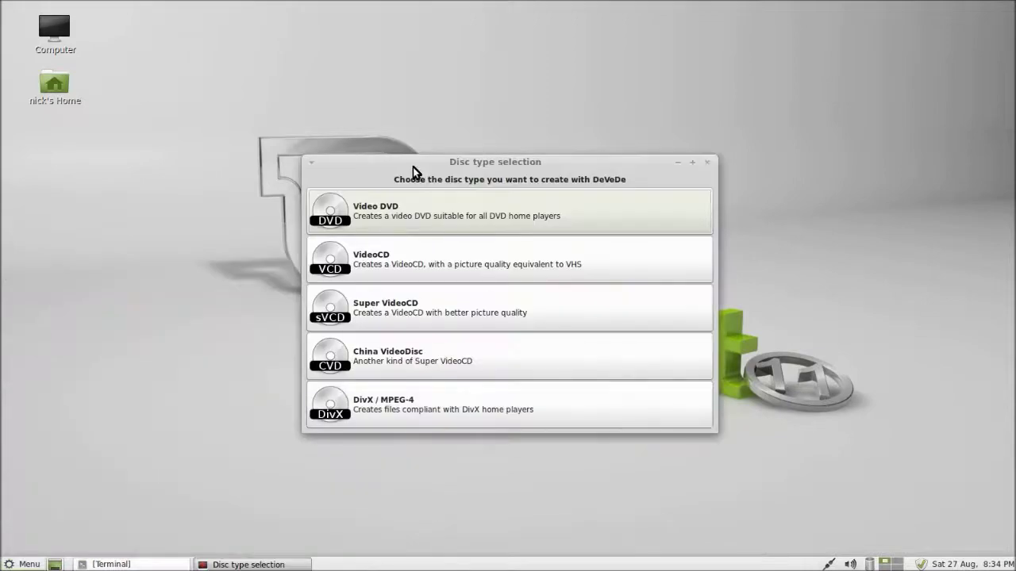
{"action": "left_click_drag", "start_coordinate": [413, 164], "coordinate": [376, 112]}
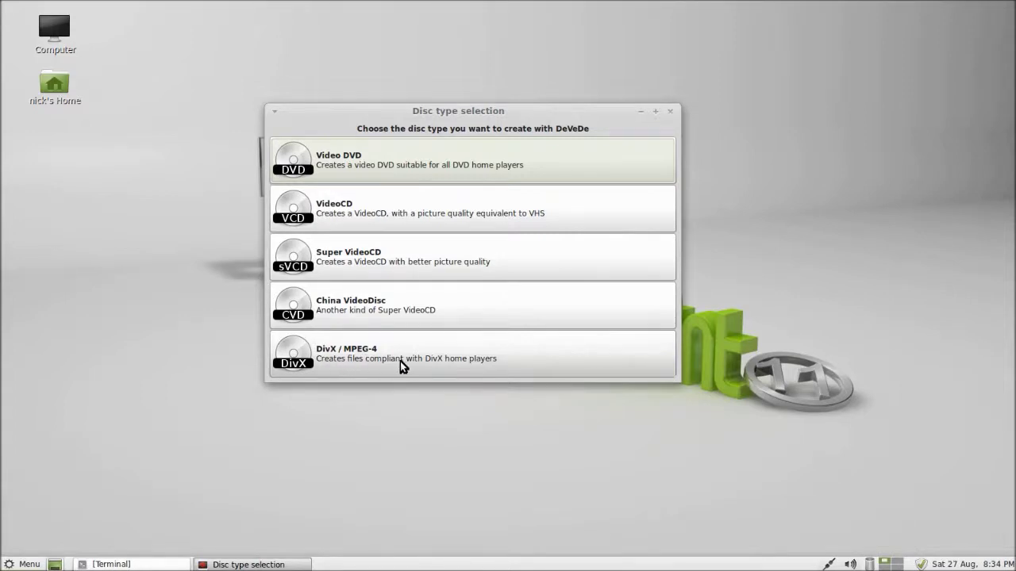
{"action": "left_click", "coordinate": [486, 363]}
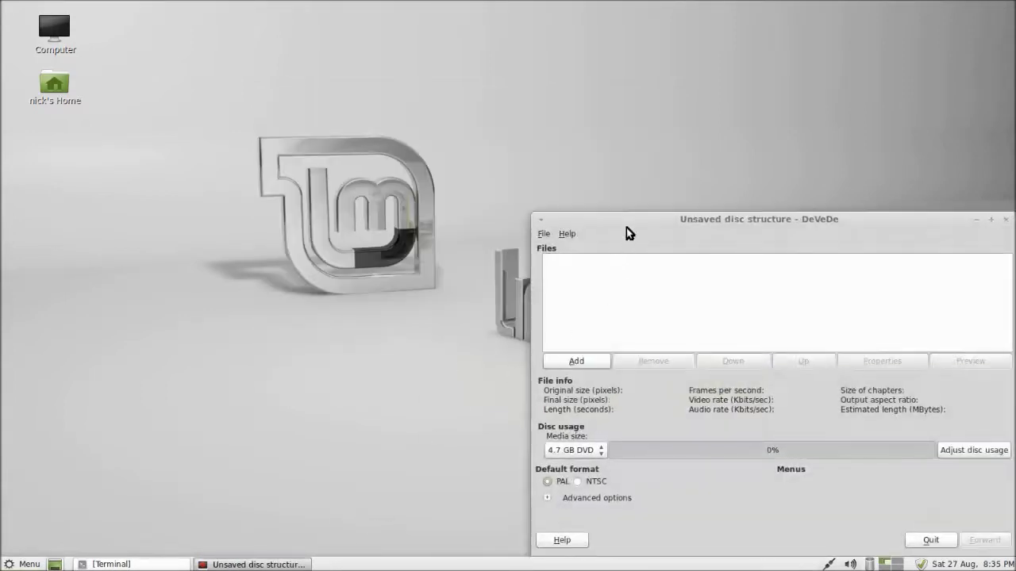
Step: Add Linux_Mint_11_Low_Specs_Compiz_Effects.avi from the home folder as the disc's video file
{"action": "left_click_drag", "start_coordinate": [626, 229], "coordinate": [301, 87]}
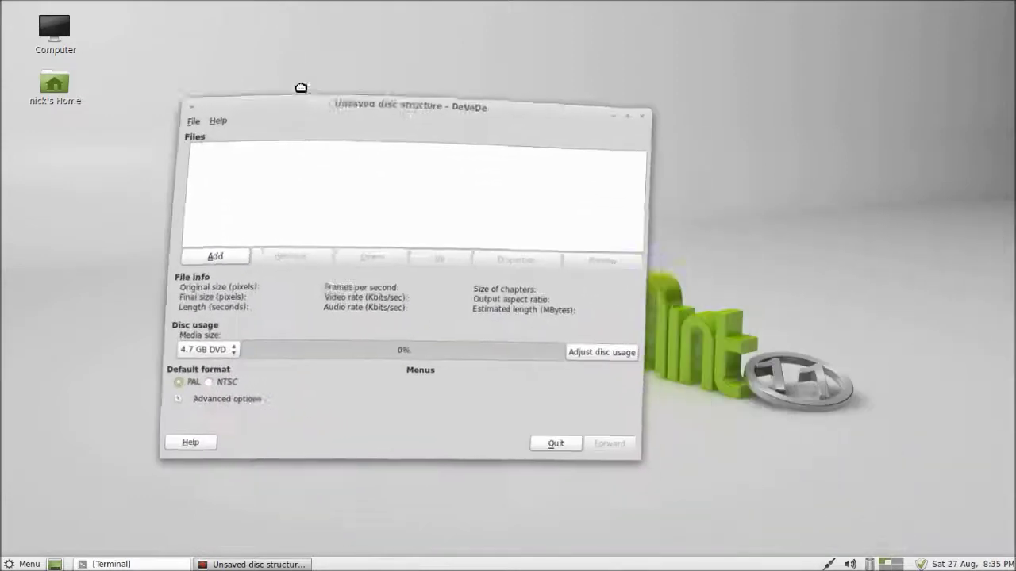
{"action": "left_click", "coordinate": [280, 251]}
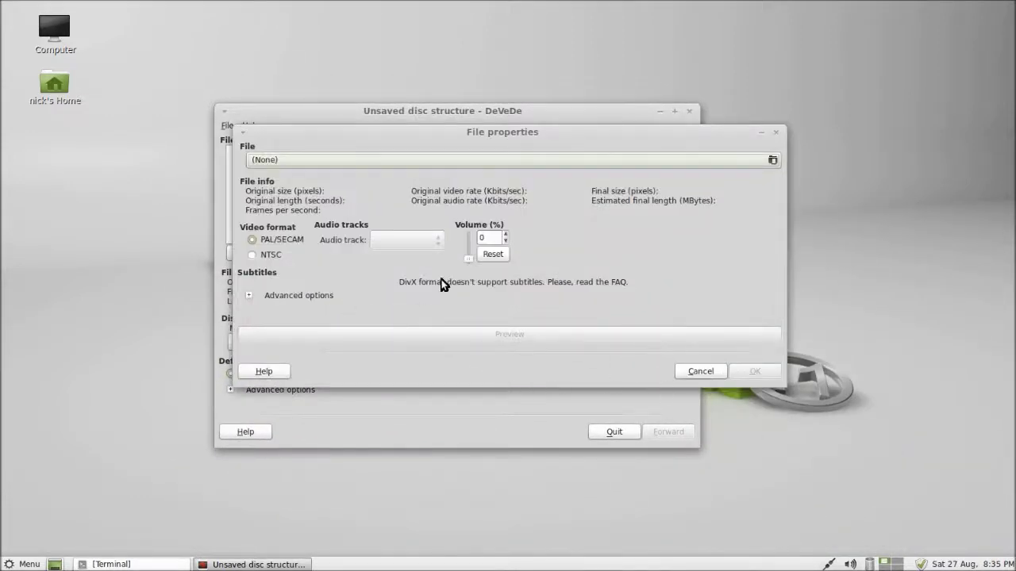
{"action": "left_click", "coordinate": [774, 163]}
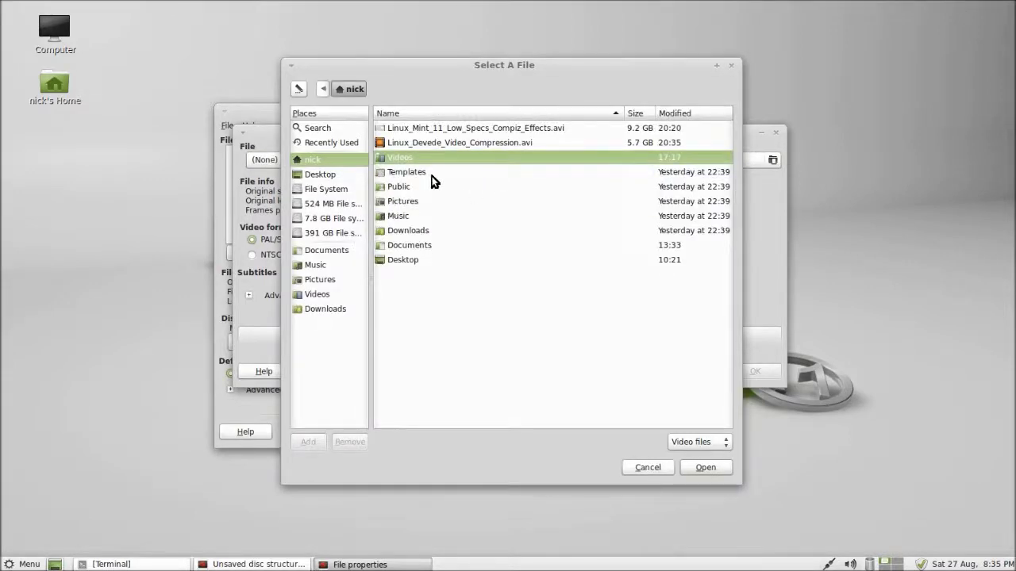
{"action": "left_click", "coordinate": [460, 143]}
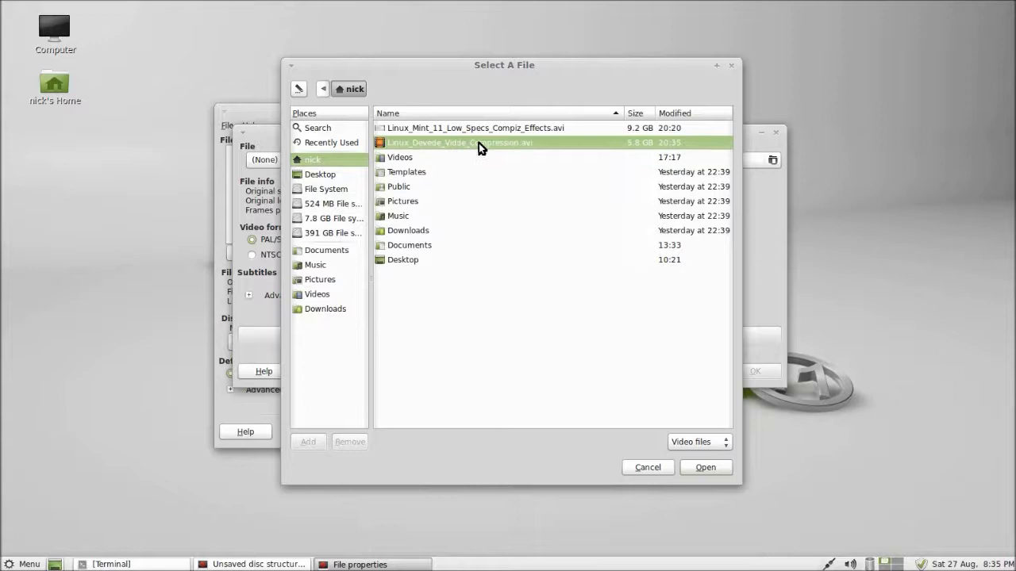
{"action": "left_click", "coordinate": [445, 129]}
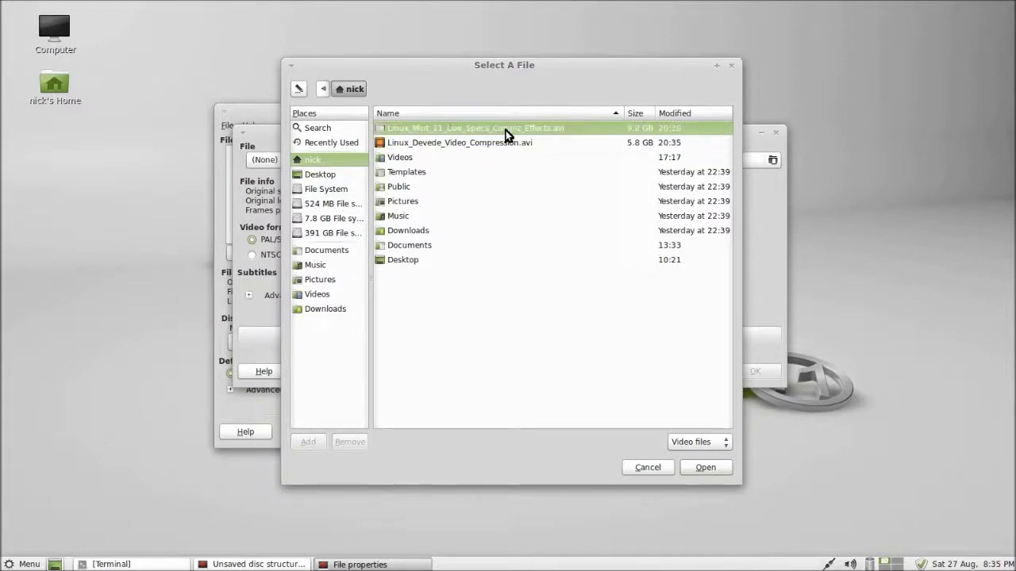
Step: Confirm the chosen AVI and enter 6000 Kbits/sec as its video rate
{"action": "left_click", "coordinate": [704, 475]}
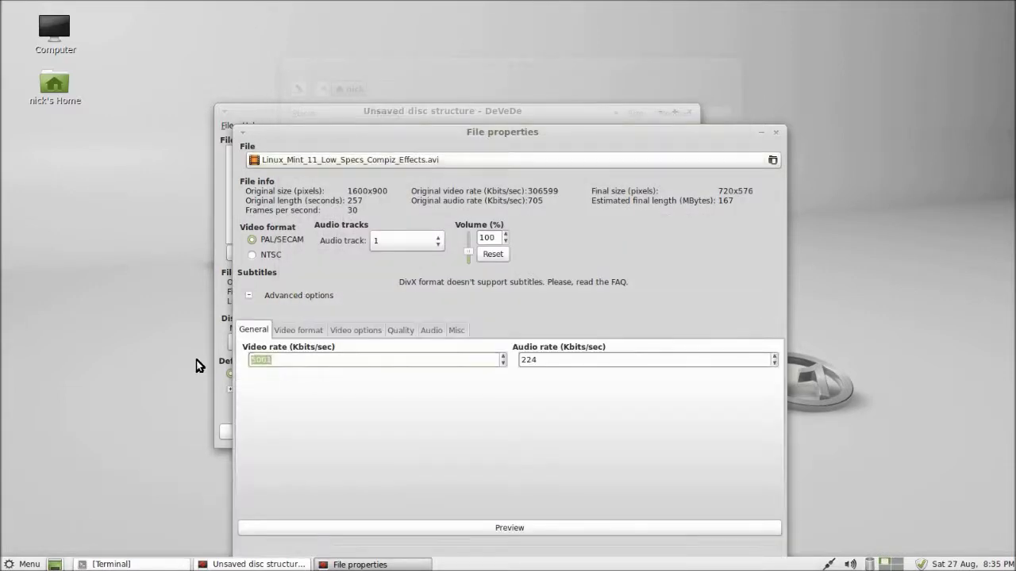
{"action": "type", "text": "6000"}
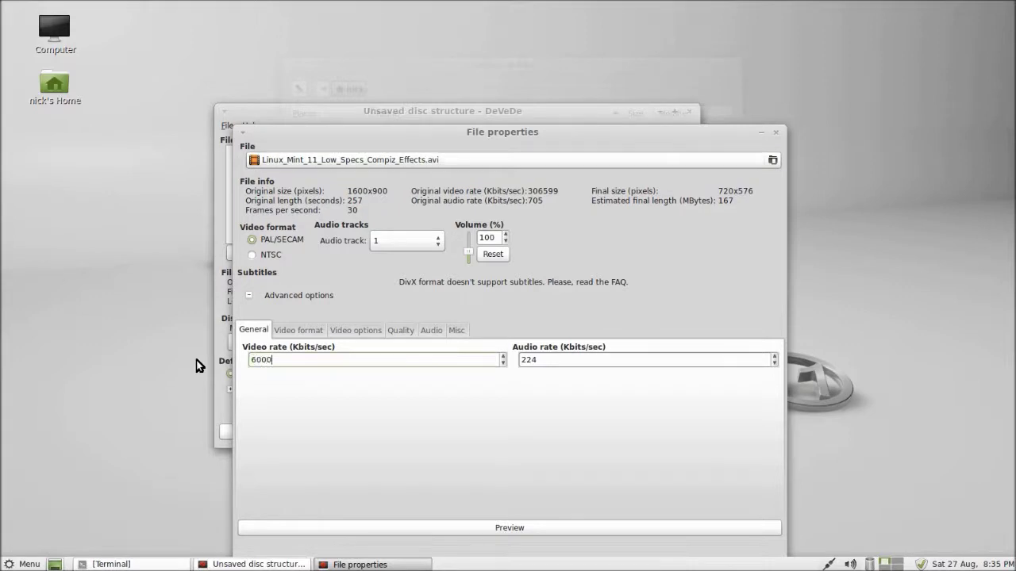
Step: Choose Scale picture in Video options and enable dual pass encoding under Quality
{"action": "left_click", "coordinate": [305, 329]}
{"action": "left_click", "coordinate": [343, 334]}
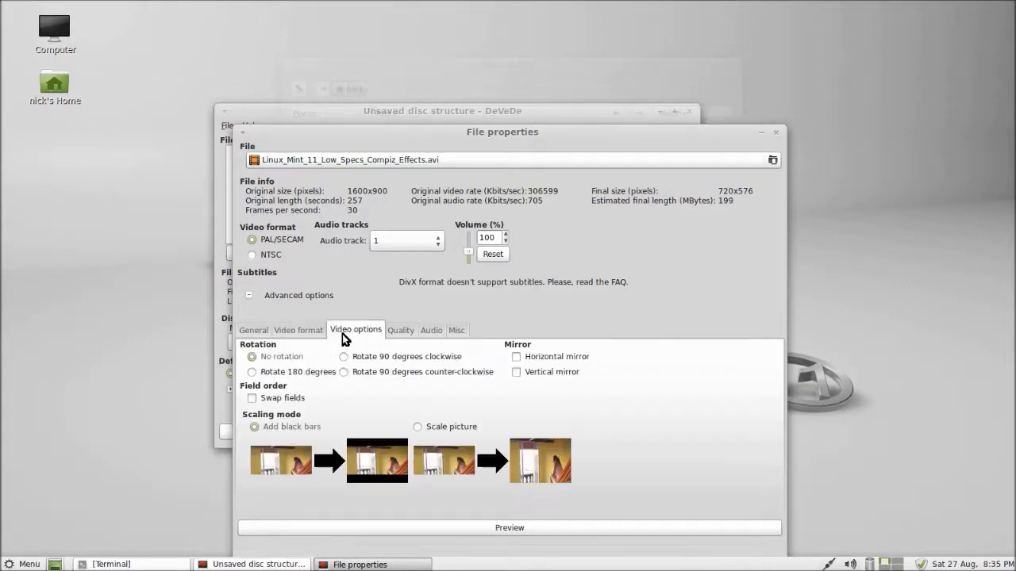
{"action": "left_click", "coordinate": [422, 428]}
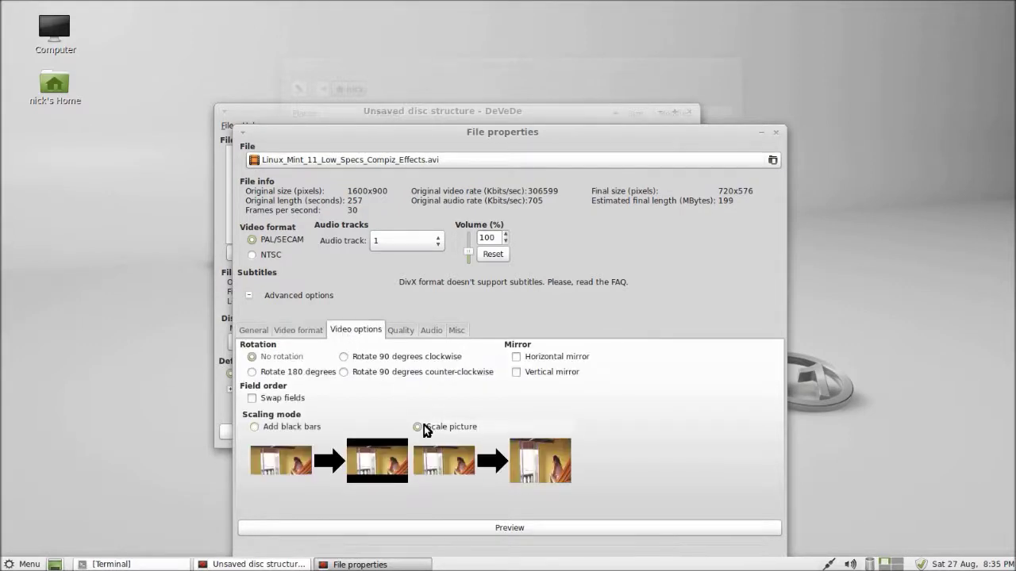
{"action": "left_click", "coordinate": [402, 331]}
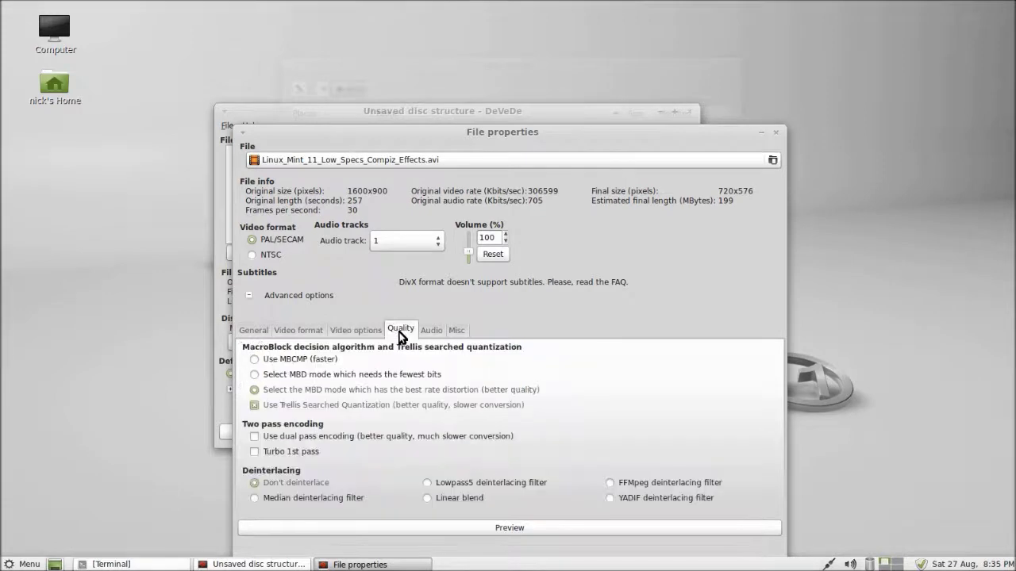
{"action": "left_click", "coordinate": [309, 436]}
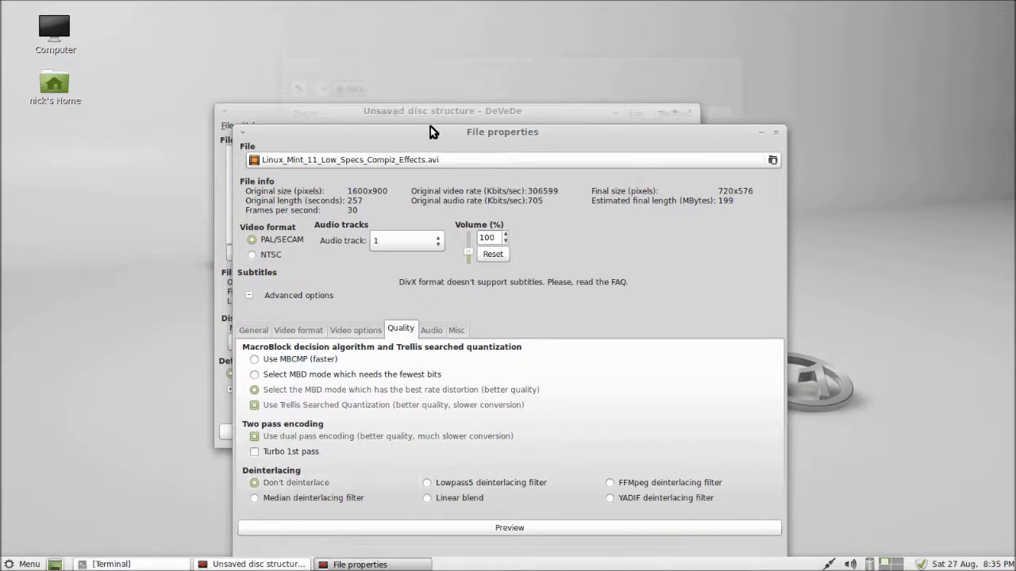
{"action": "left_click_drag", "start_coordinate": [430, 129], "coordinate": [444, 66]}
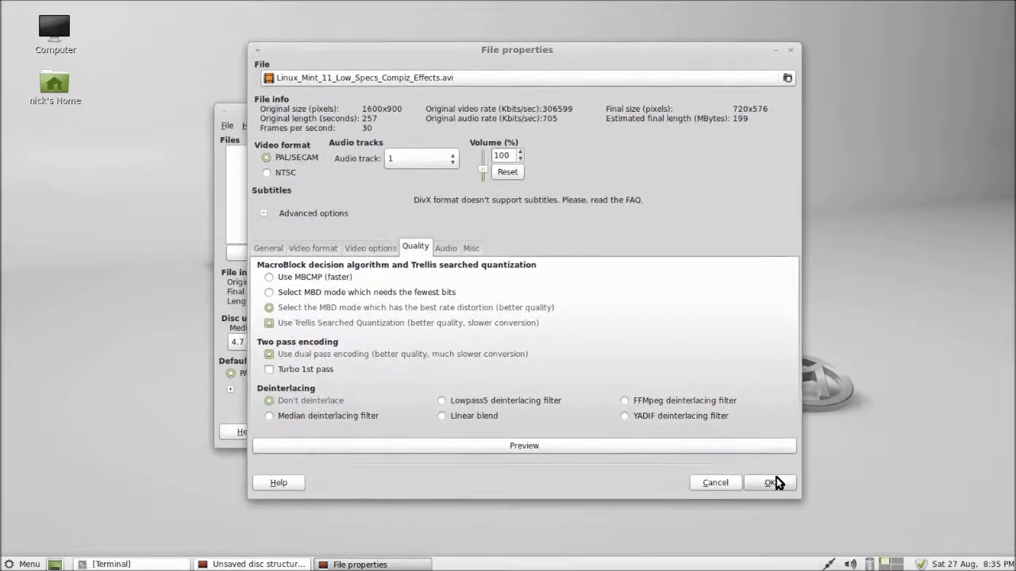
Step: Accept the File properties with OK and keep the media size at 4.7 GB DVD
{"action": "left_click", "coordinate": [776, 477]}
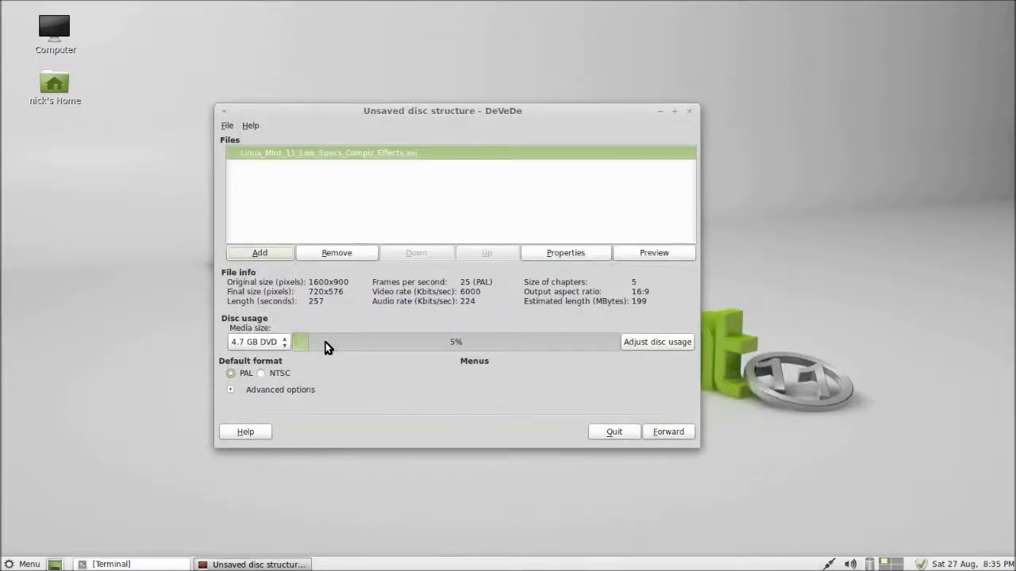
{"action": "left_click", "coordinate": [268, 342]}
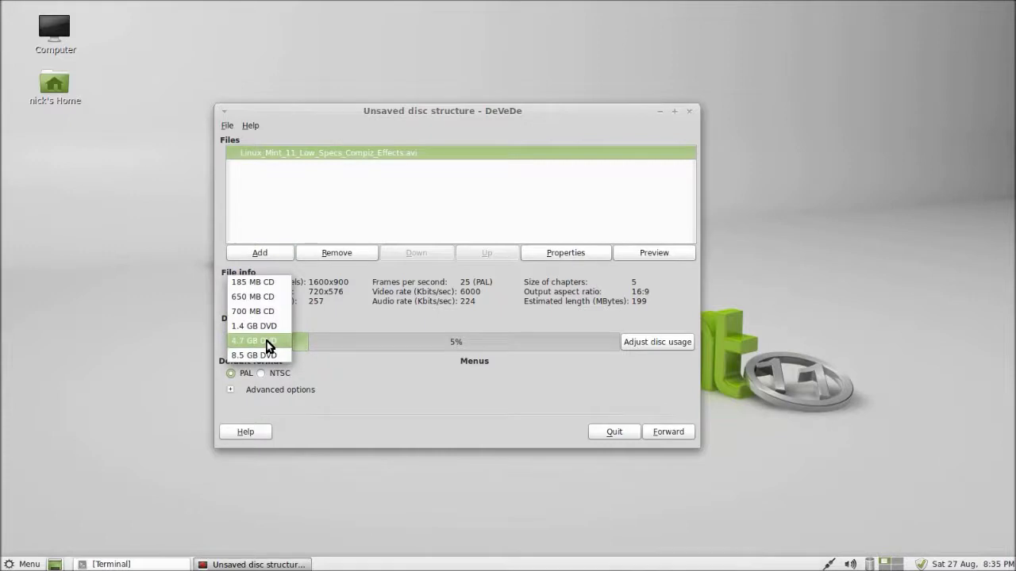
{"action": "left_click", "coordinate": [267, 342]}
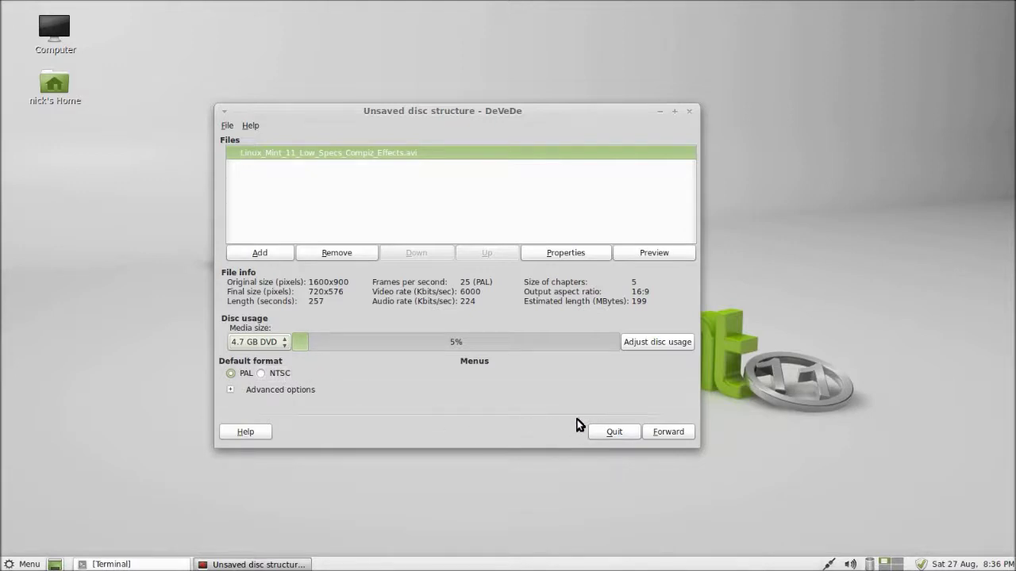
Step: Rename the image from 'movie' to 'Compiz Effects' and start creating it
{"action": "left_click", "coordinate": [675, 432]}
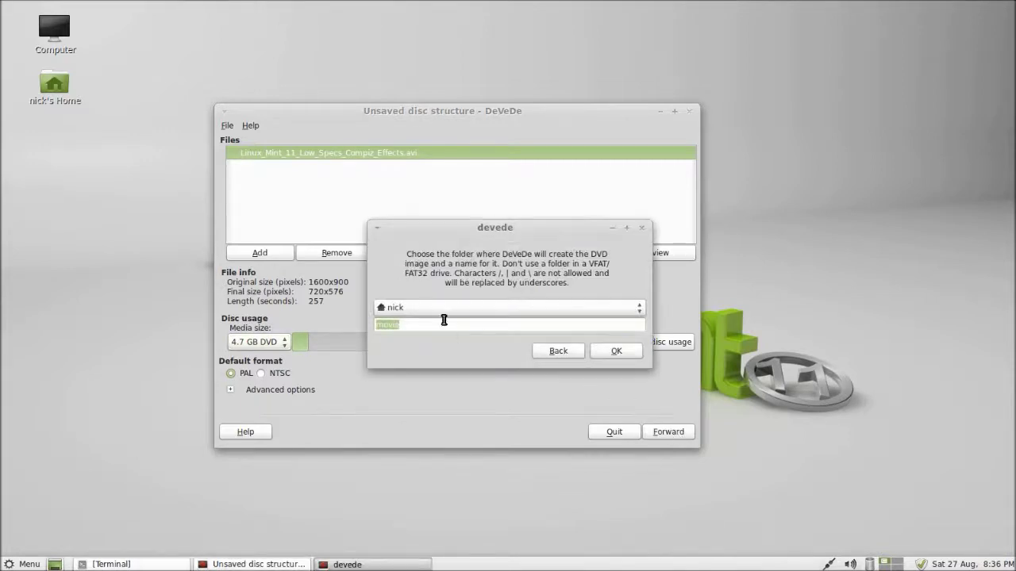
{"action": "left_click", "coordinate": [394, 326]}
{"action": "double_click", "coordinate": [394, 326]}
{"action": "type", "text": "Compiz Eff"}
{"action": "type", "text": "ects"}
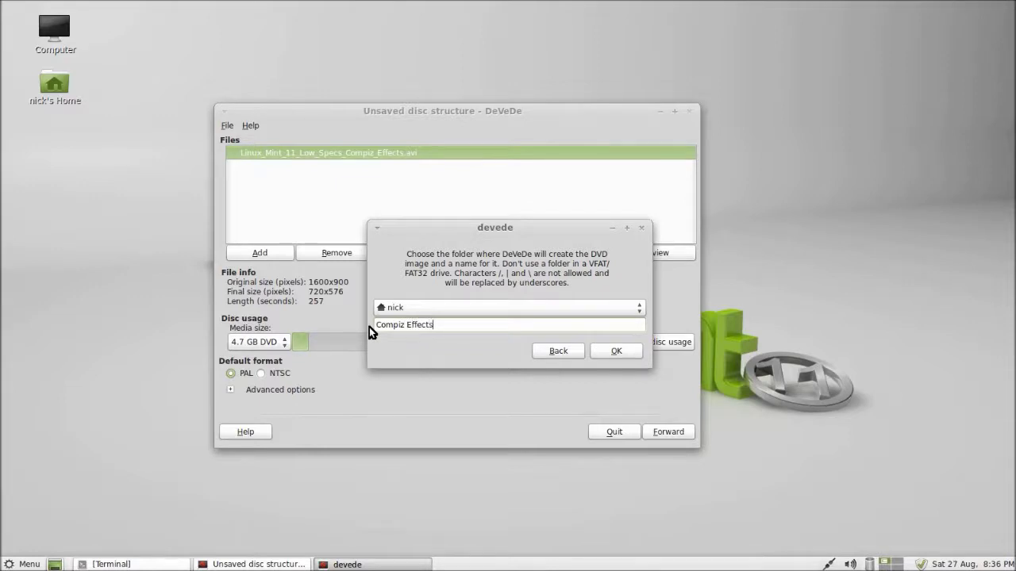
{"action": "left_click", "coordinate": [607, 357]}
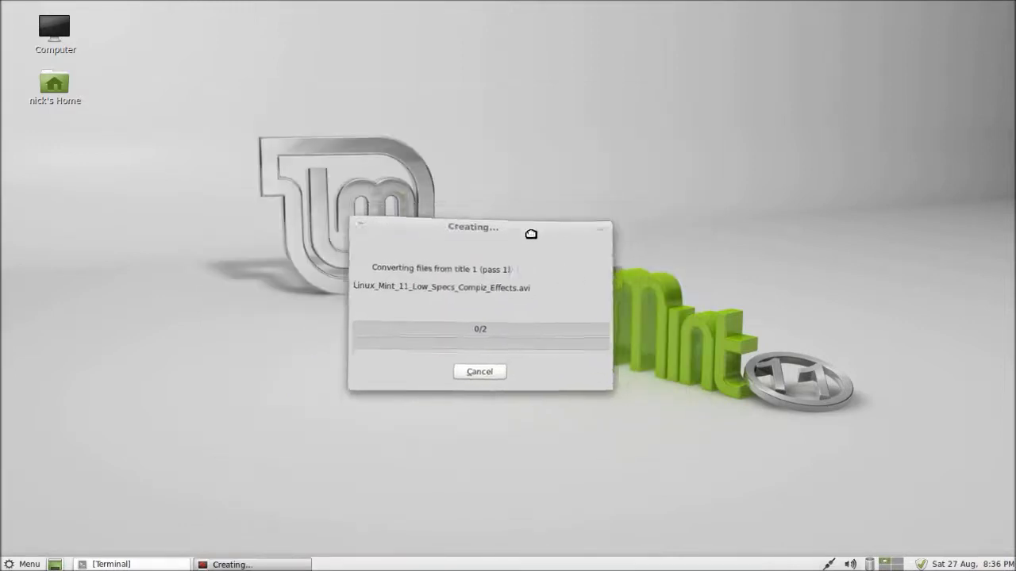
Step: Restore the Terminal from the taskbar and move it aside to watch conversion progress
{"action": "left_click", "coordinate": [111, 564]}
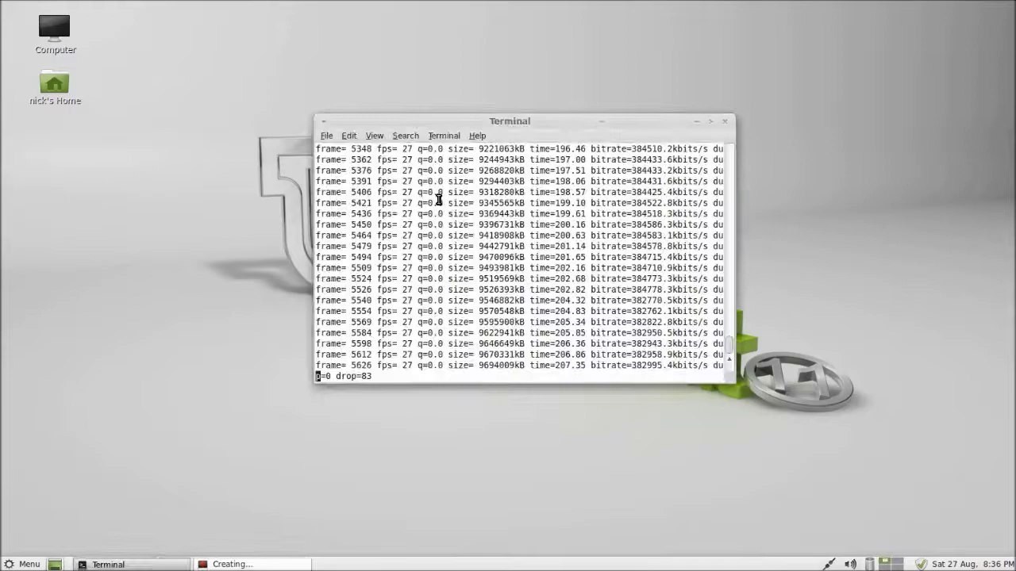
{"action": "left_click_drag", "start_coordinate": [500, 182], "coordinate": [817, 177]}
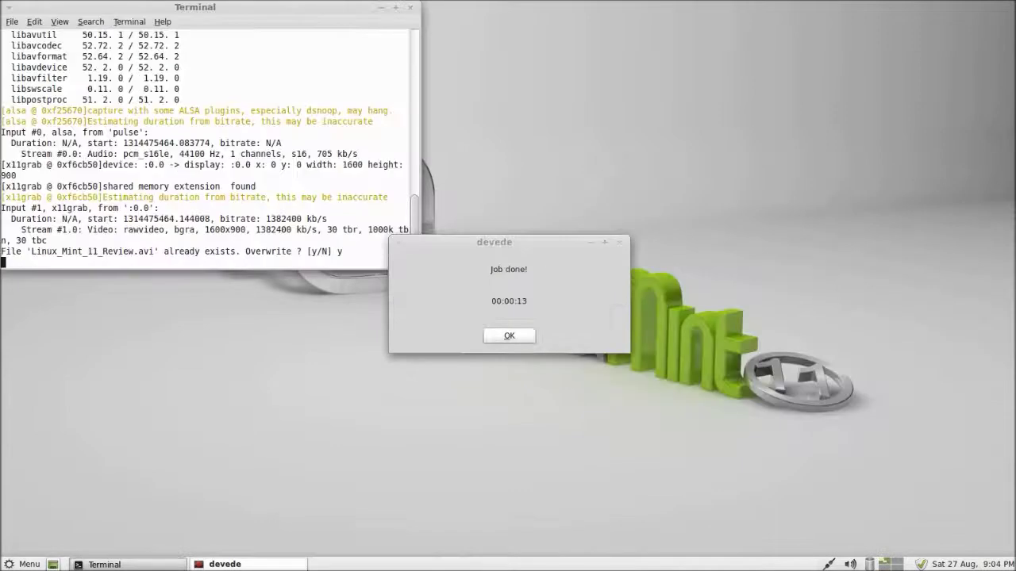
Step: Allow overwriting the recording file, minimize the Terminal, and move the Job done dialog up
{"action": "type", "text": "y"}
{"action": "key", "text": "Return"}
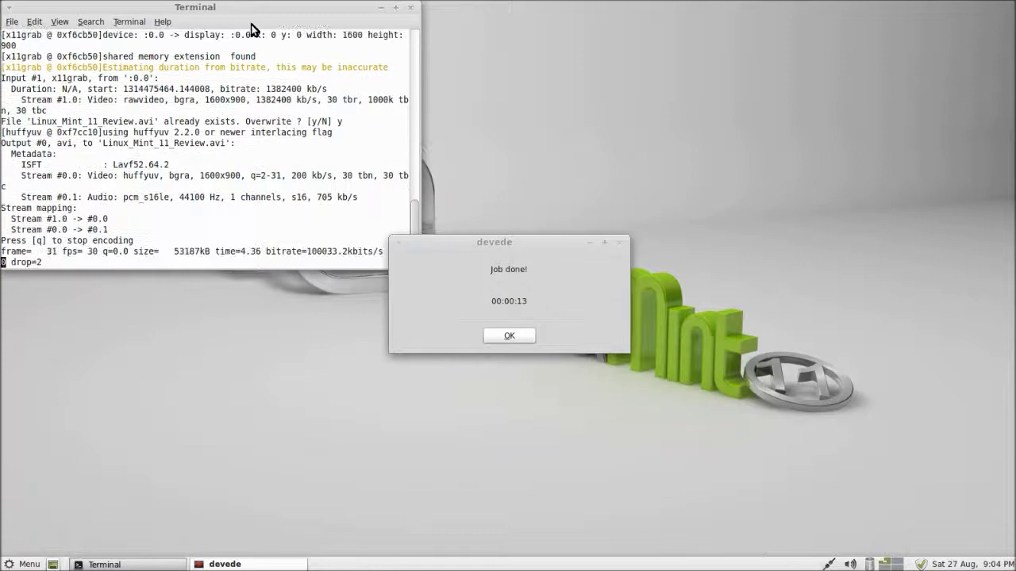
{"action": "left_click", "coordinate": [383, 9]}
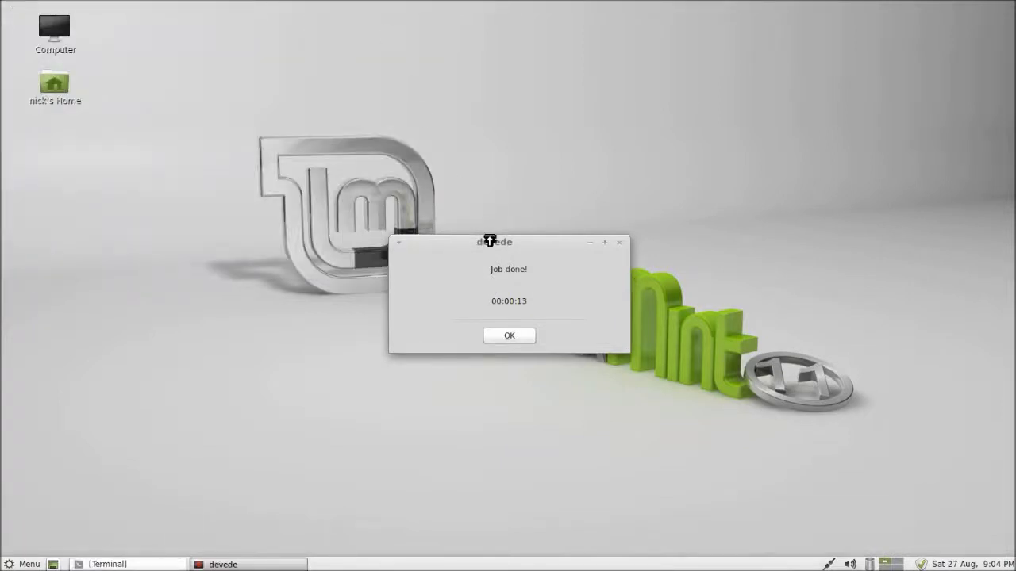
{"action": "left_click", "coordinate": [481, 238]}
{"action": "left_click_drag", "start_coordinate": [481, 238], "coordinate": [460, 206]}
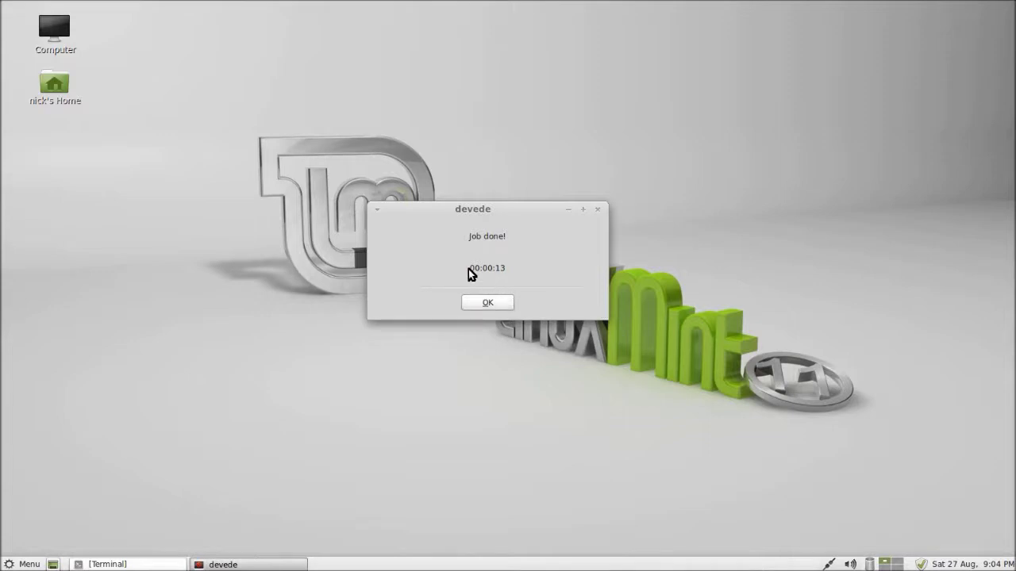
Step: Acknowledge Job done, then start building a DVD image named 'test' from Linux_Mint_11_Review.avi
{"action": "left_click", "coordinate": [477, 304]}
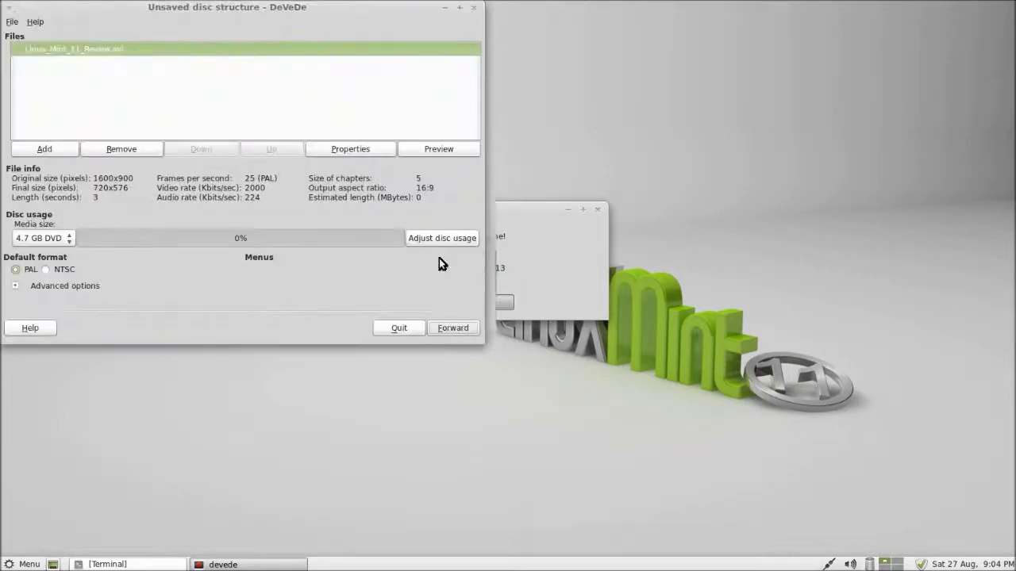
{"action": "left_click_drag", "start_coordinate": [237, 12], "coordinate": [403, 84]}
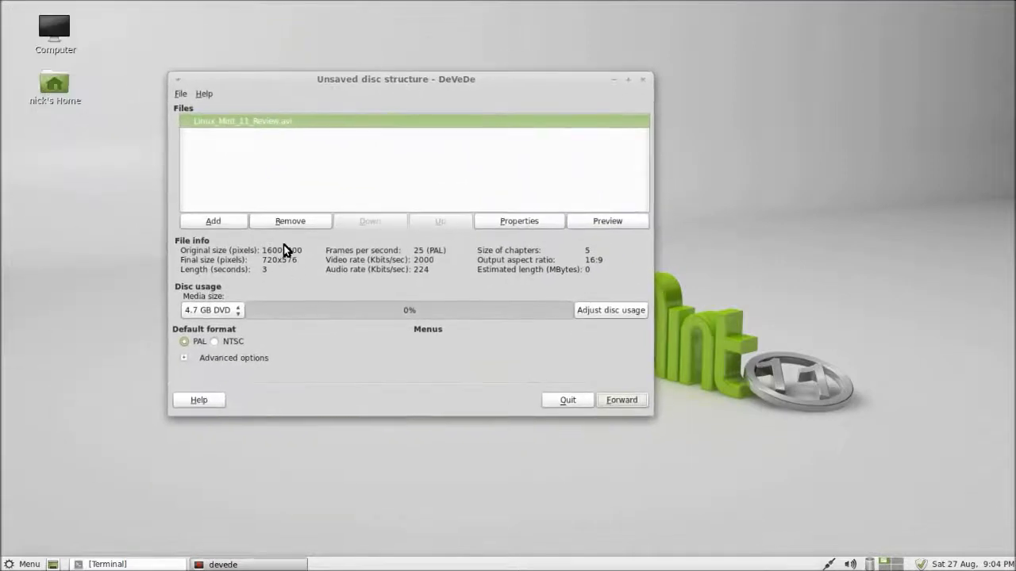
{"action": "left_click", "coordinate": [618, 401]}
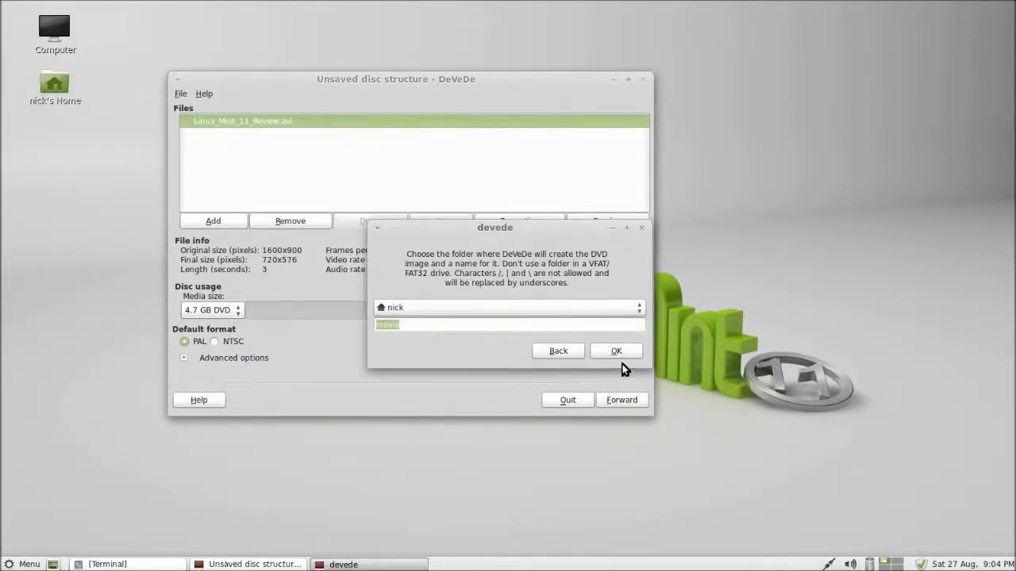
{"action": "type", "text": "test"}
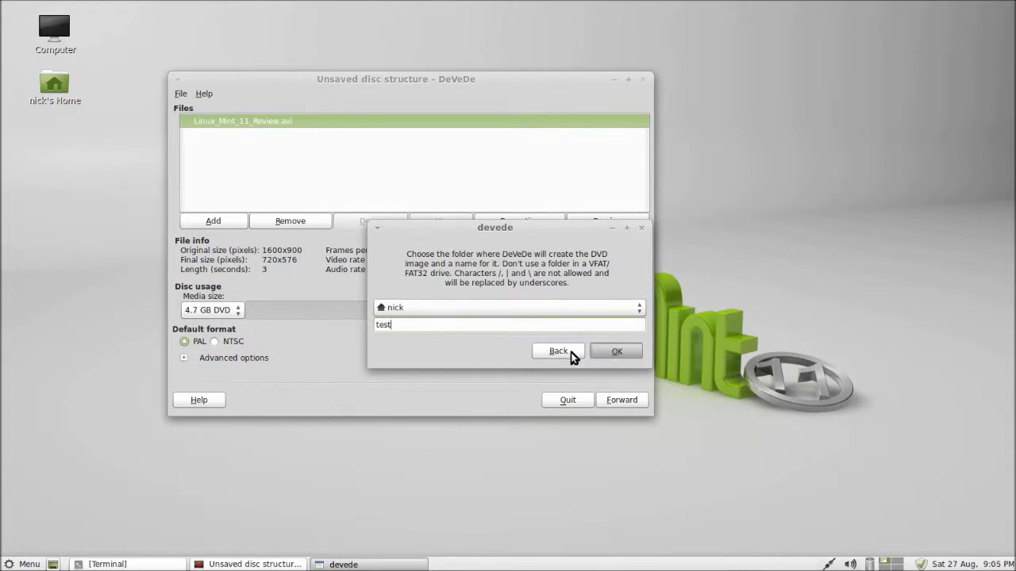
{"action": "left_click", "coordinate": [571, 352]}
{"action": "left_click", "coordinate": [585, 350]}
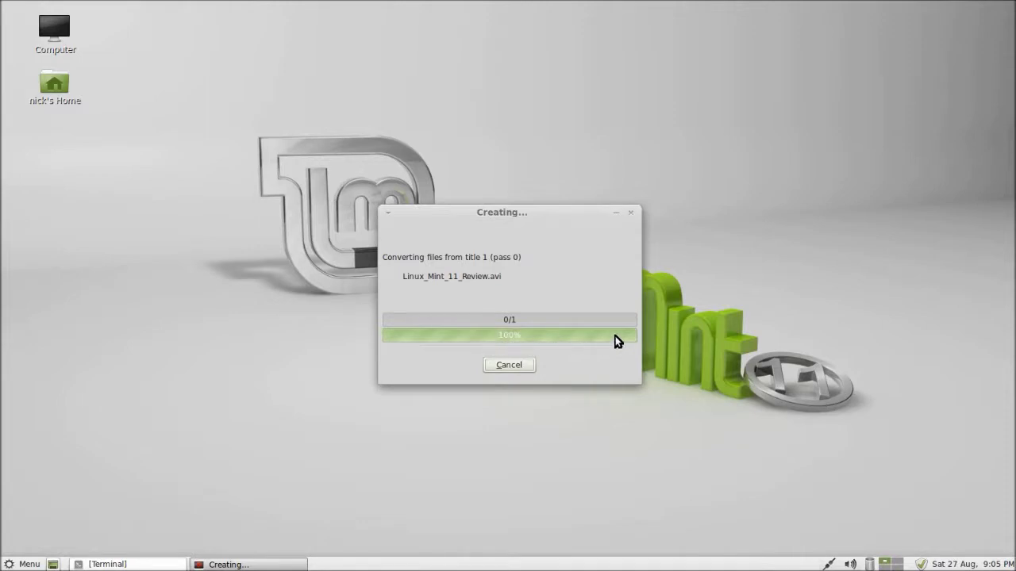
Step: Abort the 'test' image job, quit DeVeDe, and centre the Terminal window on screen
{"action": "left_click", "coordinate": [513, 367]}
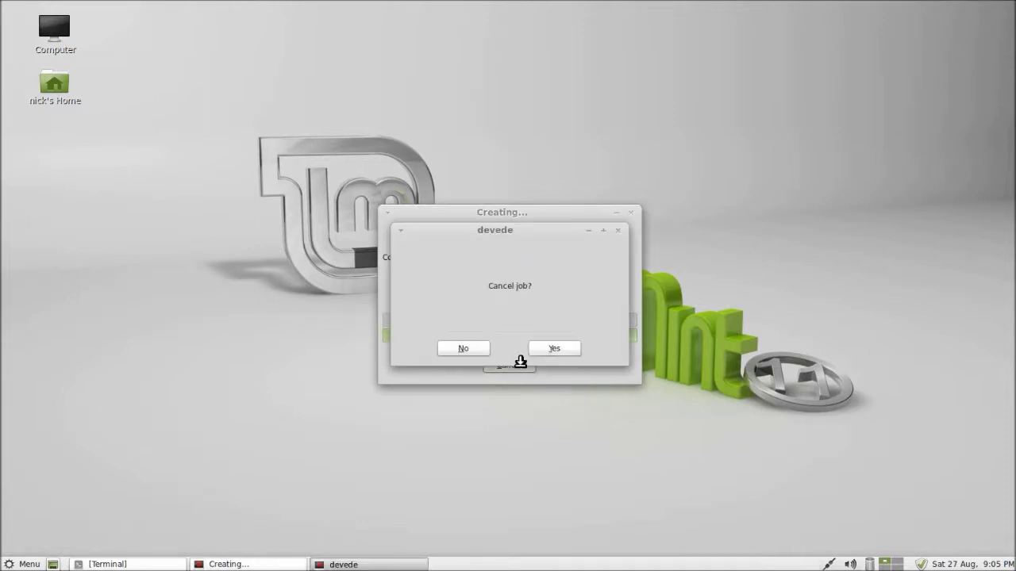
{"action": "left_click", "coordinate": [551, 352]}
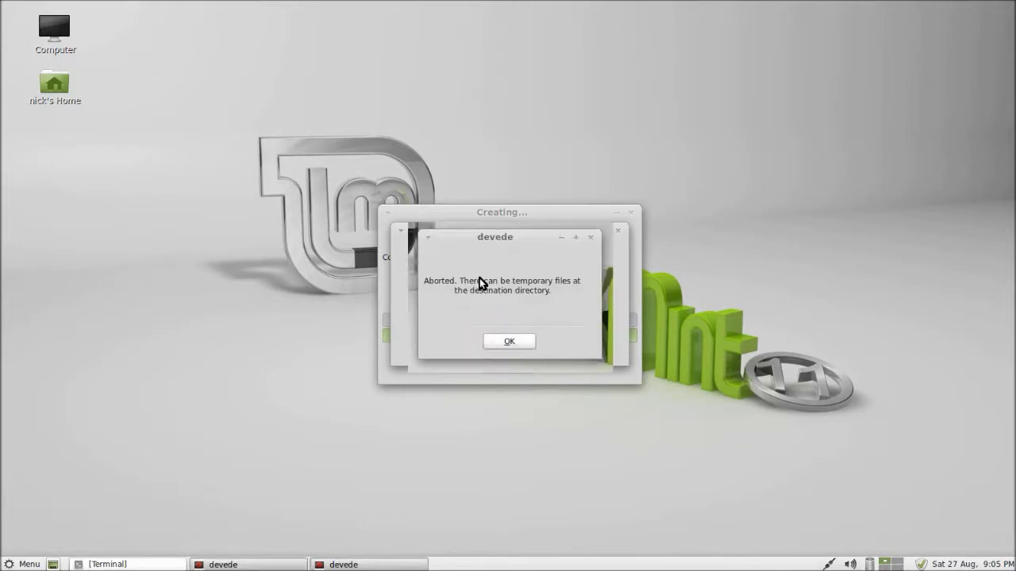
{"action": "left_click", "coordinate": [511, 339]}
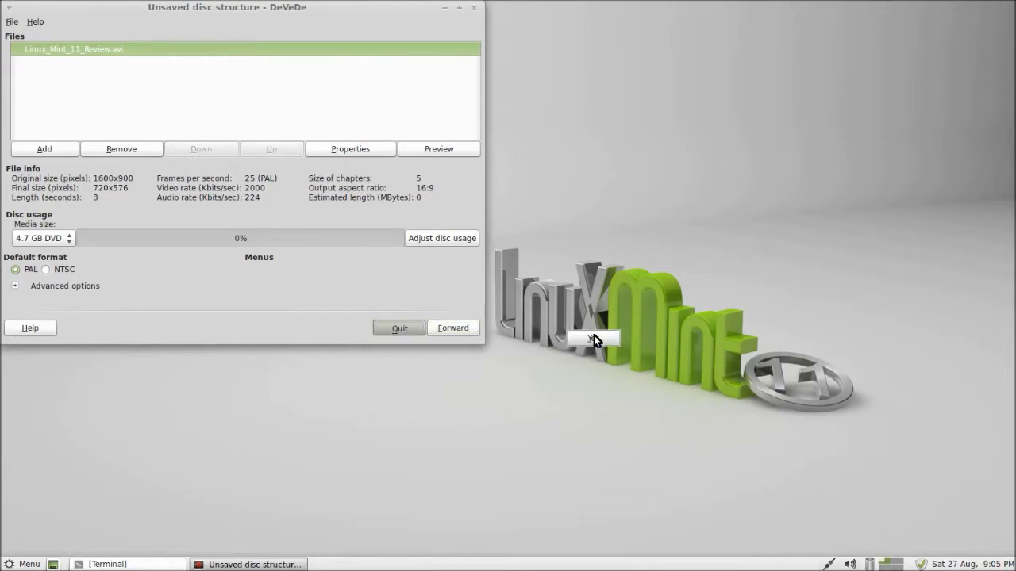
{"action": "left_click", "coordinate": [107, 564]}
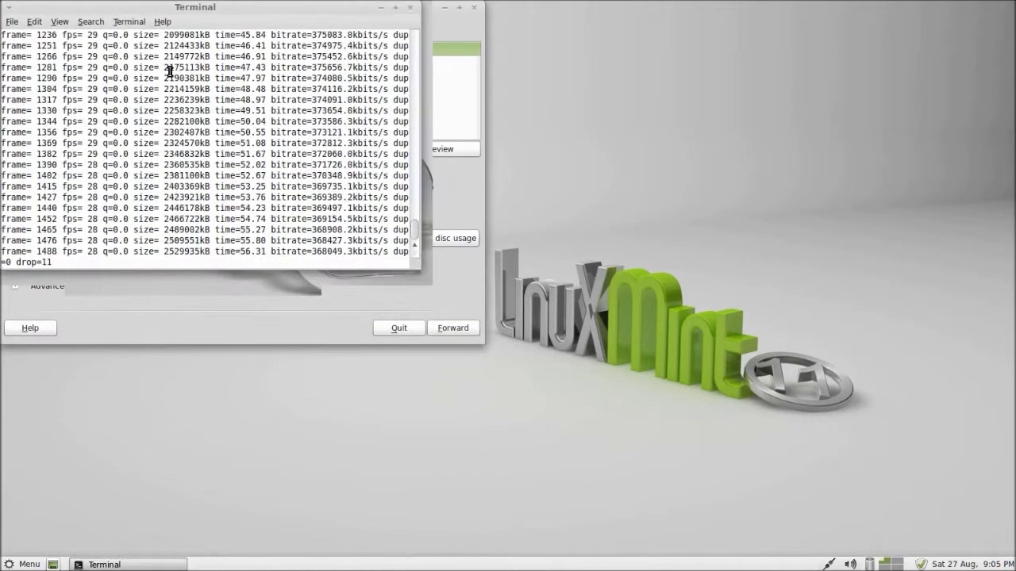
{"action": "left_click_drag", "start_coordinate": [202, 8], "coordinate": [491, 114]}
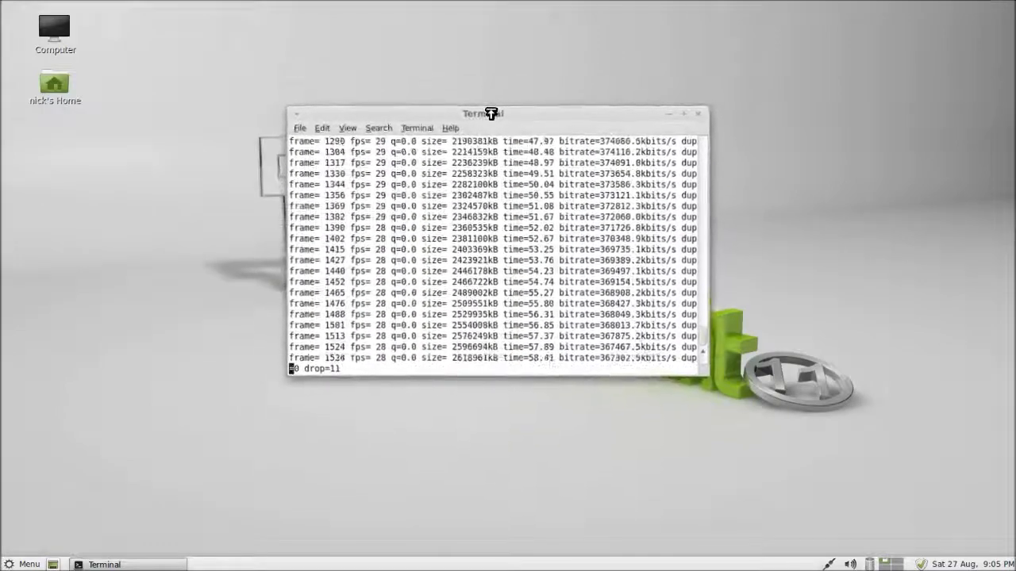